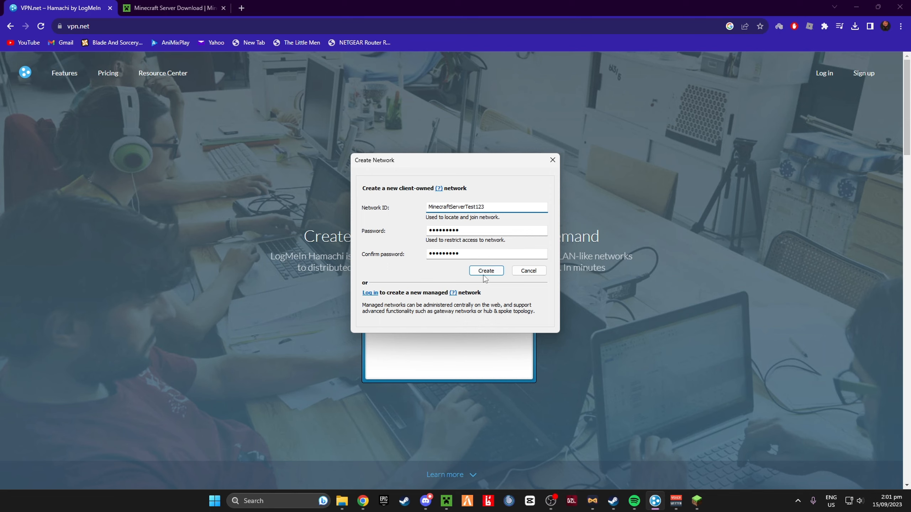
# Create the network as MinecraftServerTest123123 by appending 123 to the taken network ID
pyautogui.click(486, 273)
pyautogui.click(484, 206)
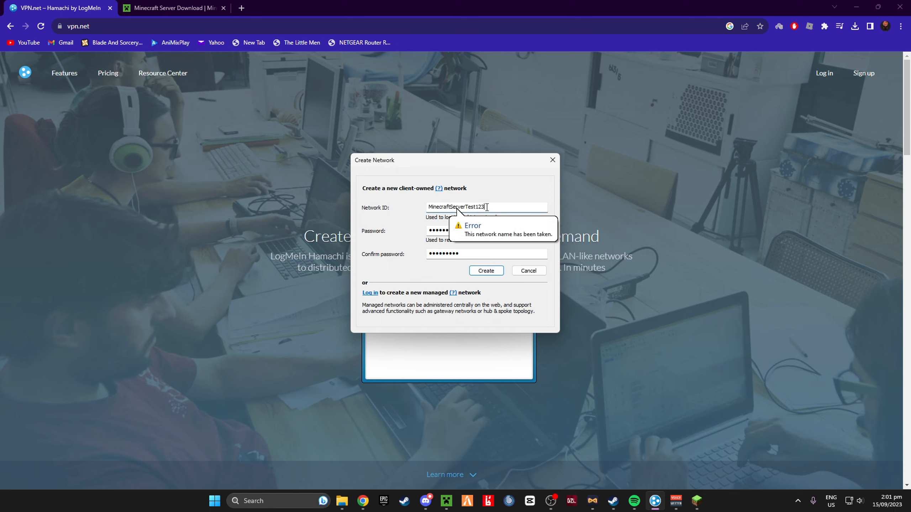
pyautogui.write('123')
pyautogui.click(499, 273)
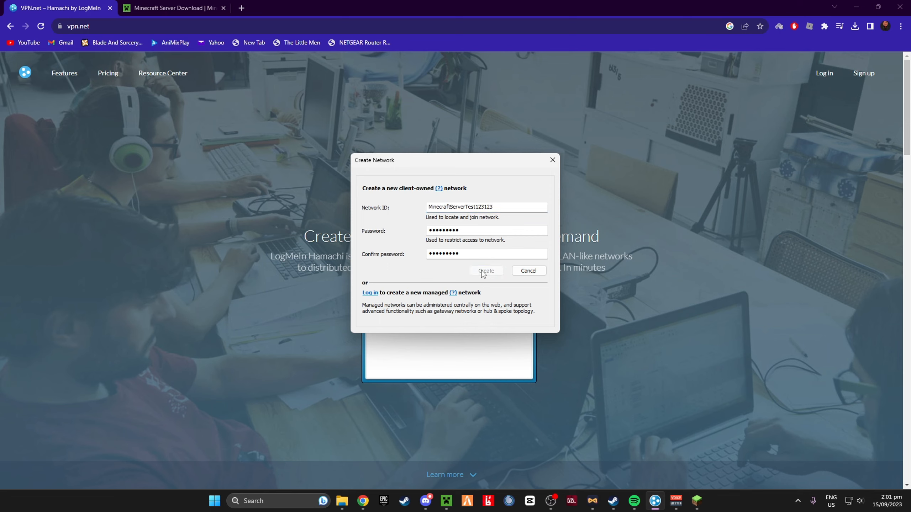
# Inspect the new network's member list, close the pricing tab, and open Hamachi's Network menu
pyautogui.click(389, 259)
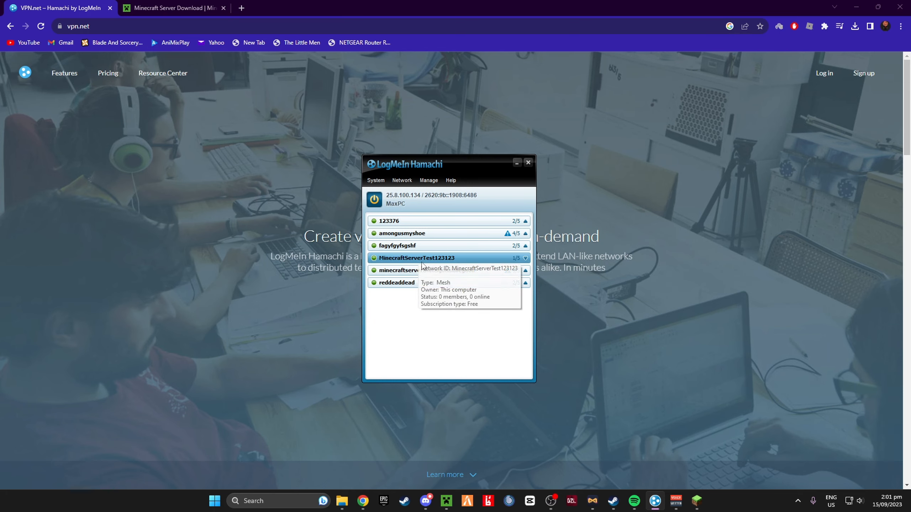
pyautogui.click(525, 259)
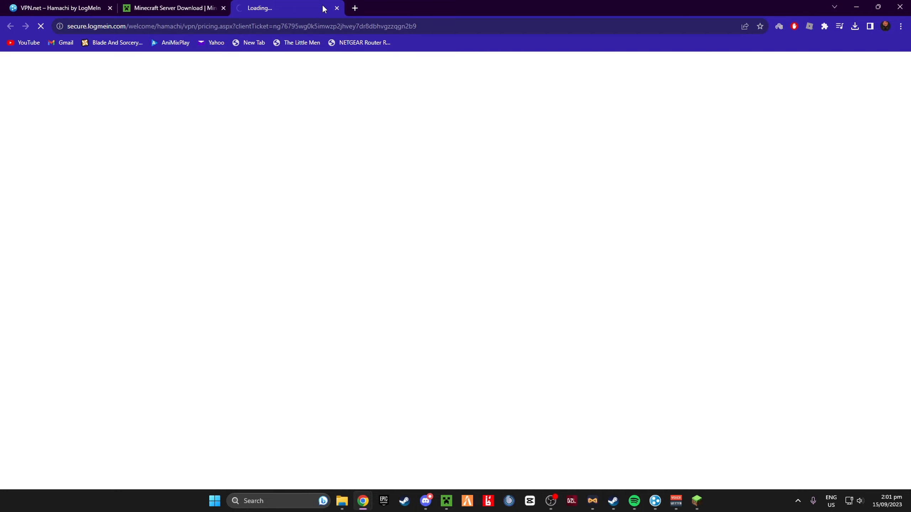
pyautogui.click(336, 8)
pyautogui.click(654, 501)
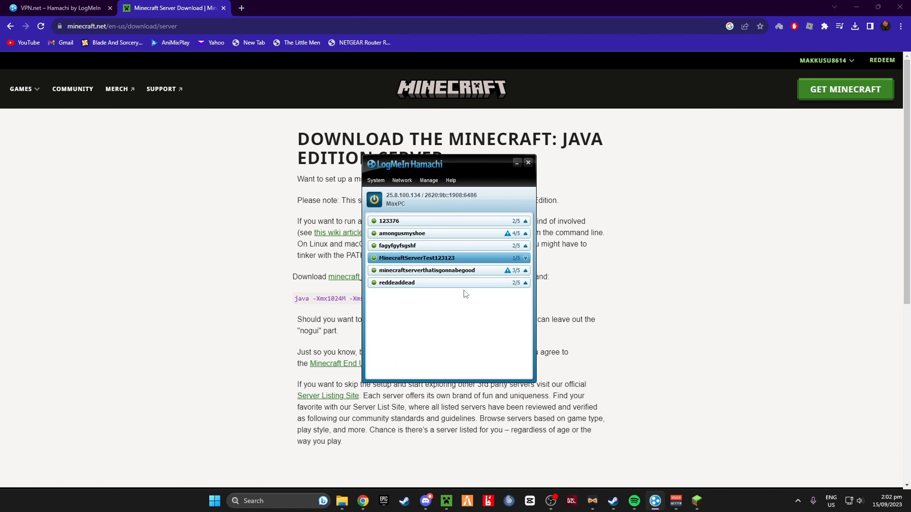
pyautogui.moveTo(463, 260)
pyautogui.click(402, 180)
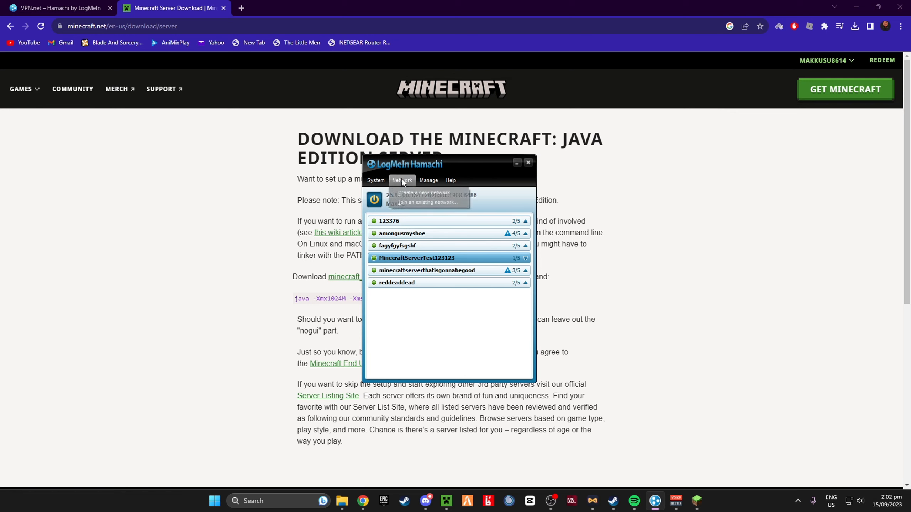
pyautogui.click(398, 181)
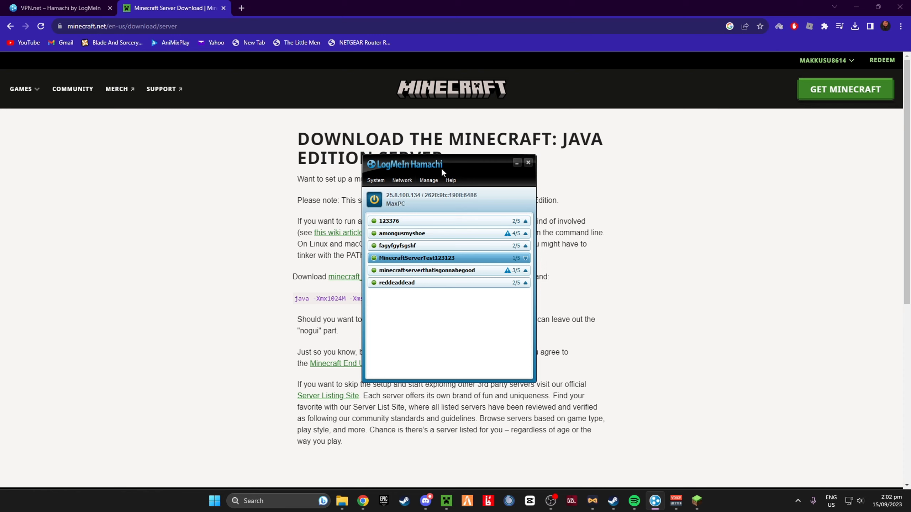
pyautogui.click(403, 181)
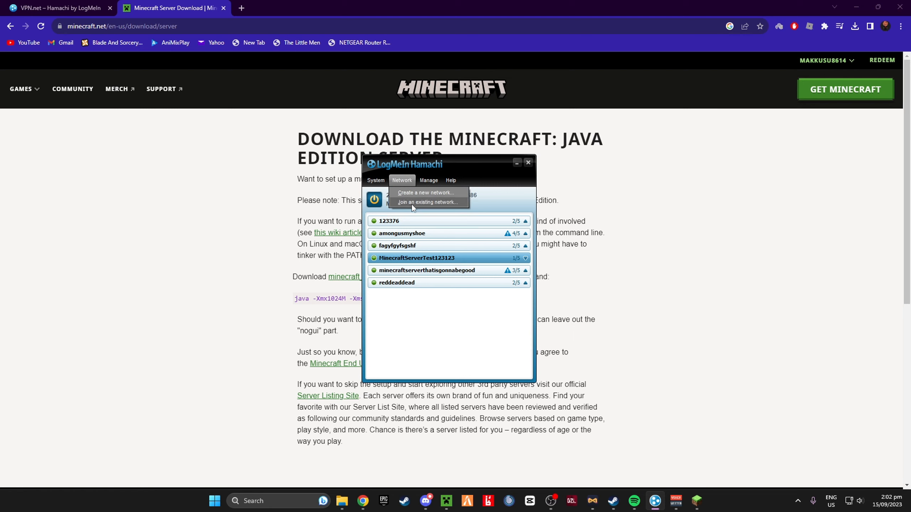
# Join the existing network MinecraftServerTest123123 by entering its ID and the network password
pyautogui.click(423, 205)
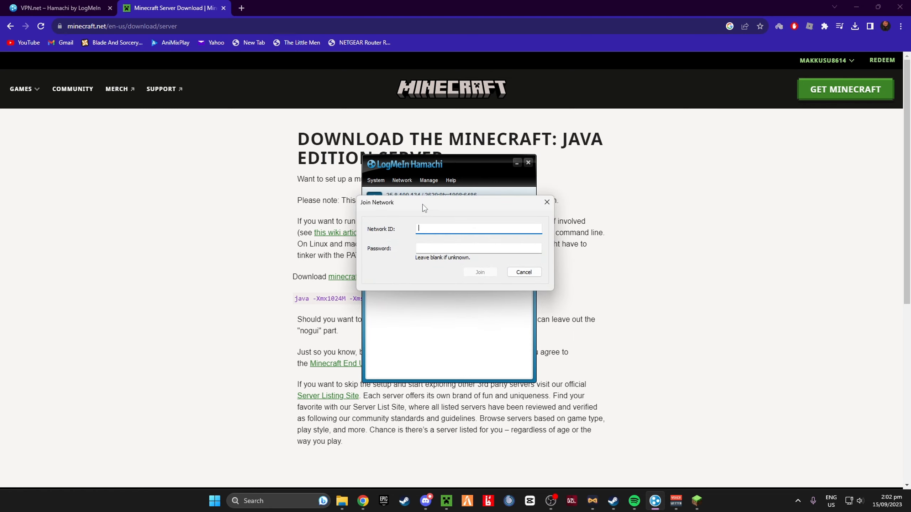
pyautogui.write('MinecraftServerTest123123')
pyautogui.click(452, 247)
pyautogui.write('•••••••••')
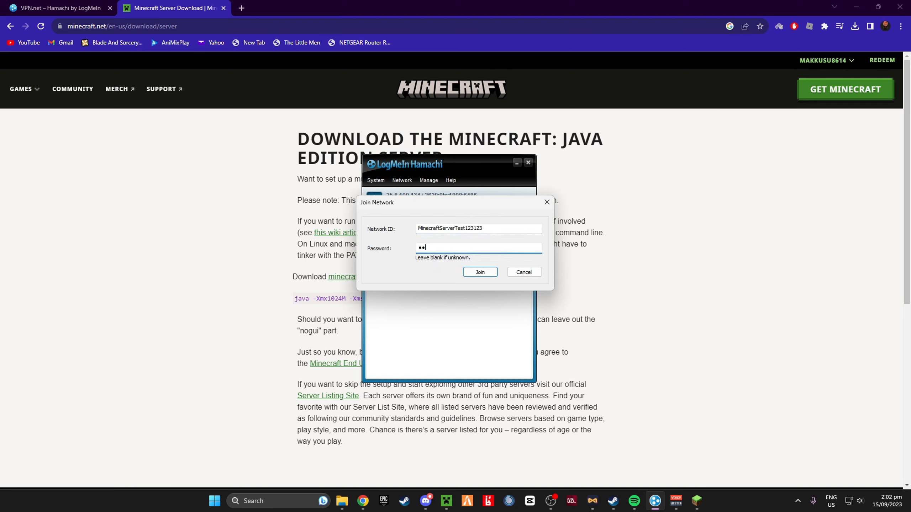
pyautogui.press('Return')
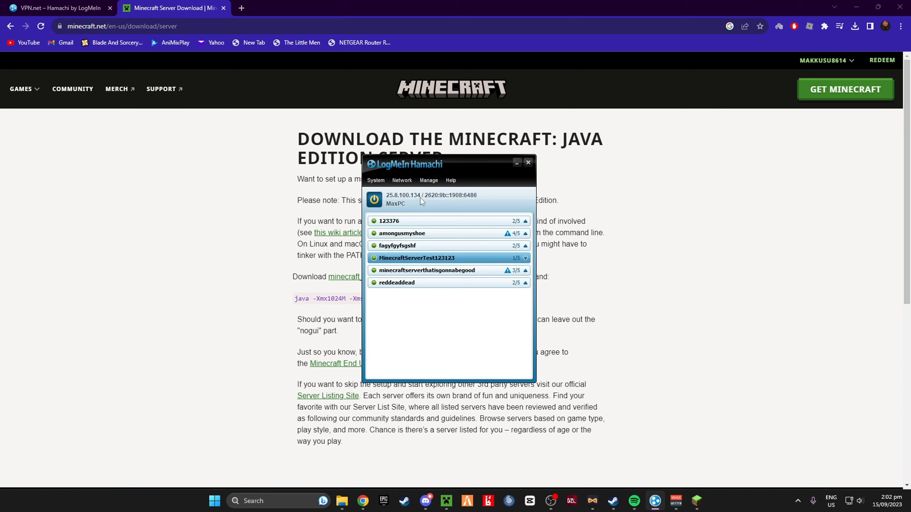
# Copy Hamachi's IPv4 address and paste it after server-ip= in server.properties
pyautogui.rightClick(398, 197)
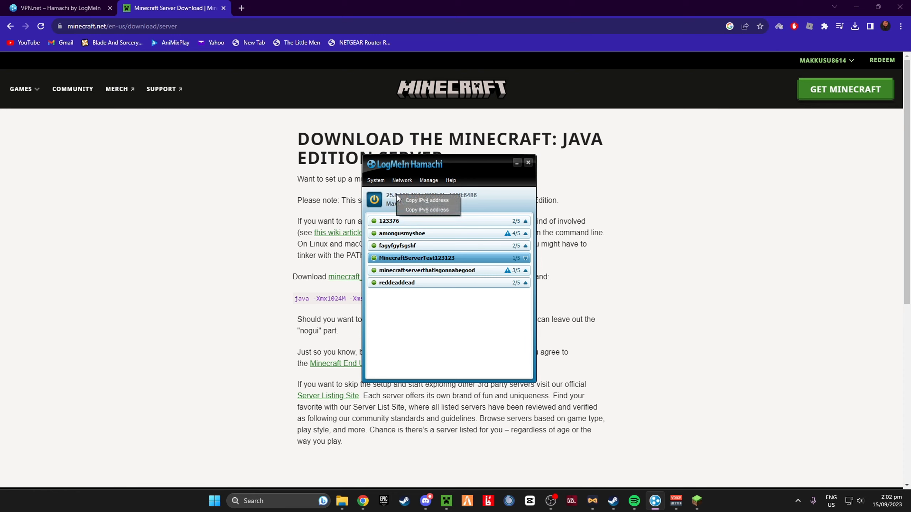
pyautogui.click(422, 199)
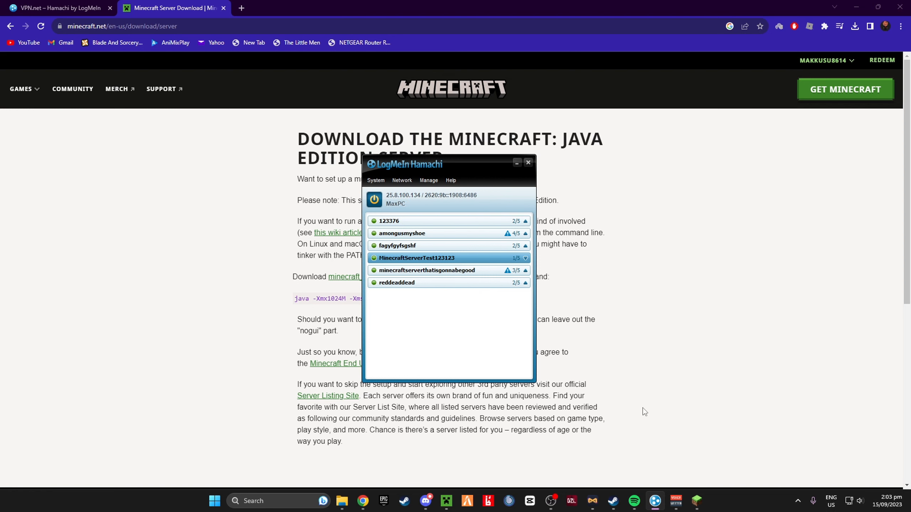
pyautogui.moveTo(342, 501)
pyautogui.click(327, 461)
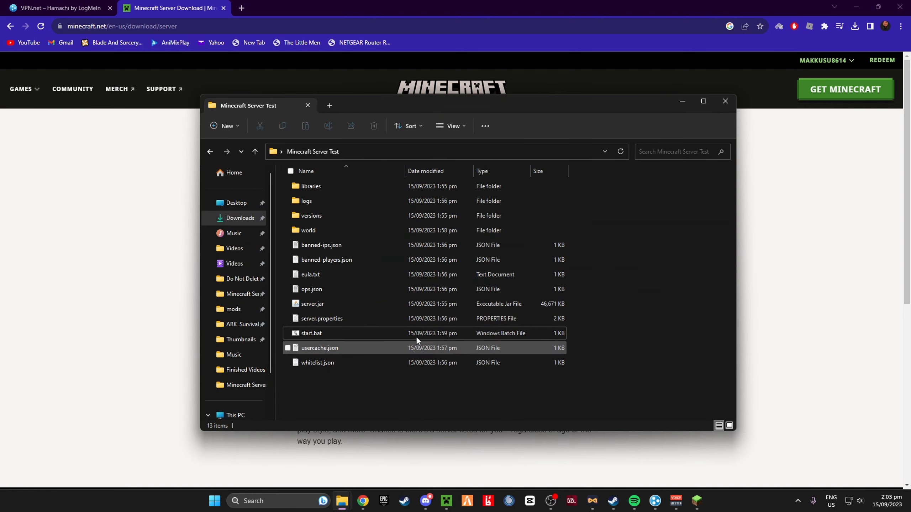
pyautogui.doubleClick(325, 319)
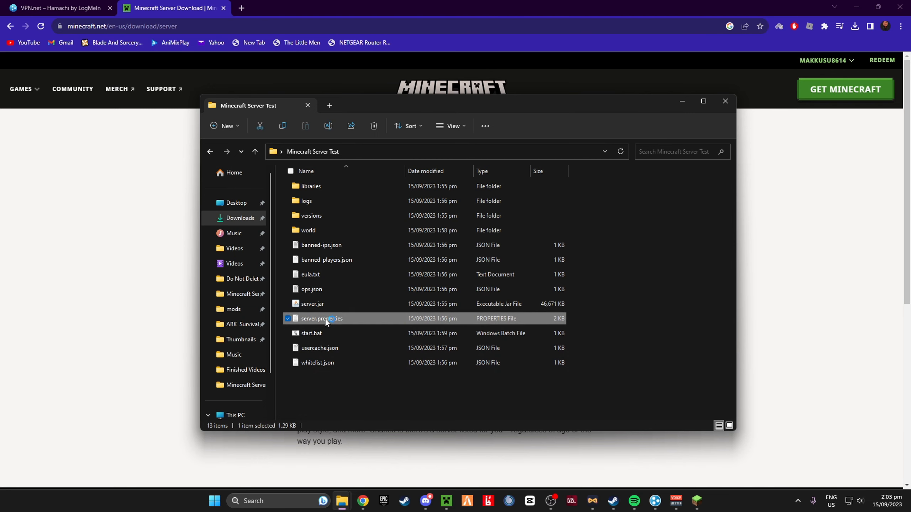
pyautogui.scroll(-8, 414, 175)
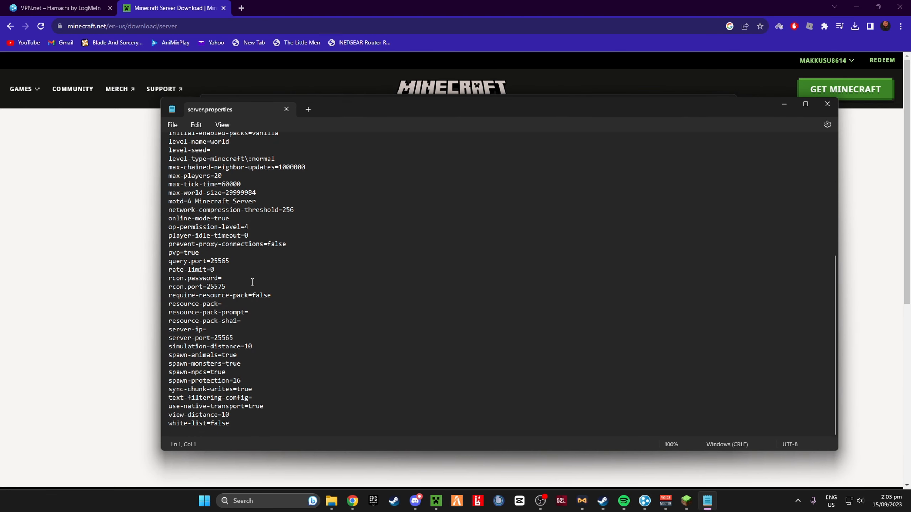
pyautogui.click(216, 330)
pyautogui.hotkey('ctrl', 'v')
# Verify the pasted address 25.8.100.134 and port 25565, then save and close server.properties
pyautogui.moveTo(207, 329); pyautogui.dragTo(252, 330)
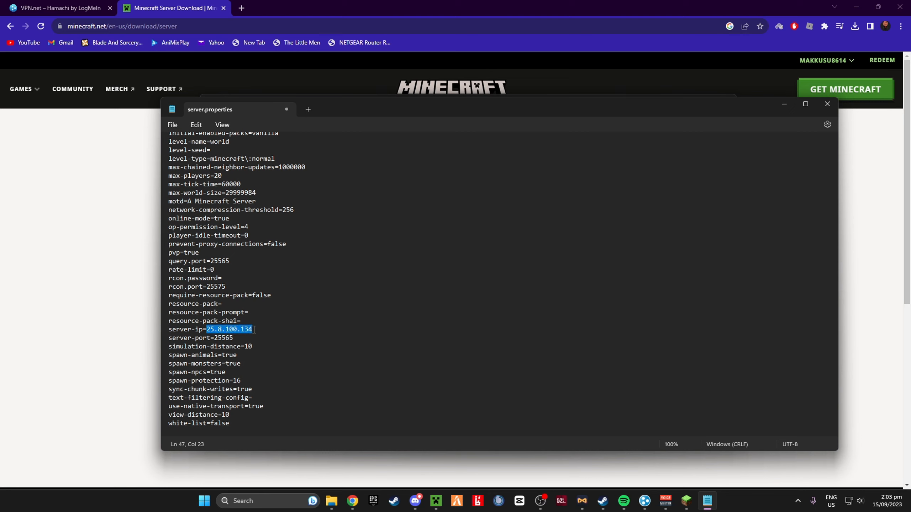
pyautogui.click(645, 501)
pyautogui.rightClick(391, 196)
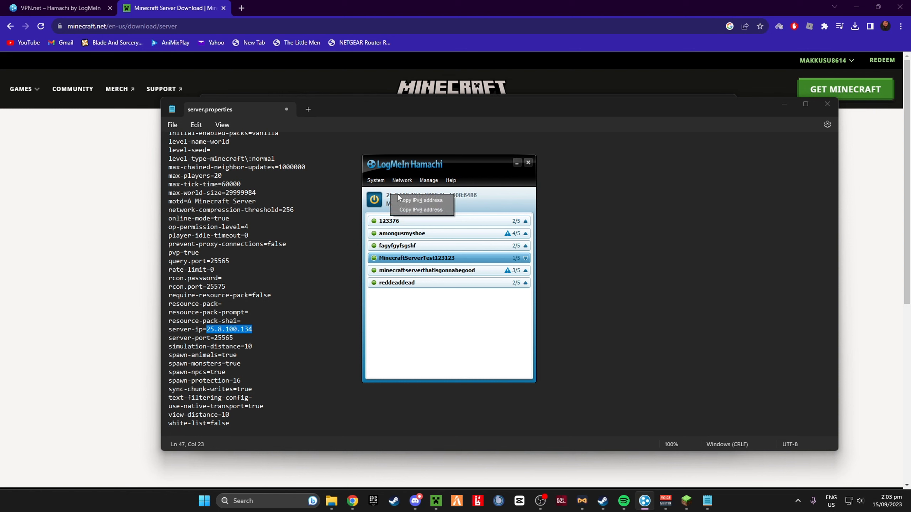
pyautogui.click(509, 159)
pyautogui.click(505, 135)
pyautogui.click(207, 333)
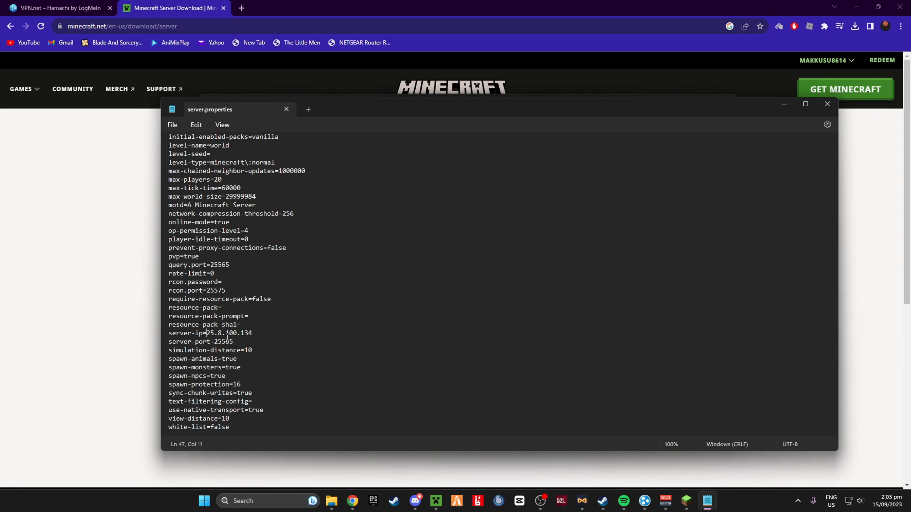
pyautogui.moveTo(215, 341); pyautogui.dragTo(234, 341)
pyautogui.click(207, 333)
pyautogui.click(828, 105)
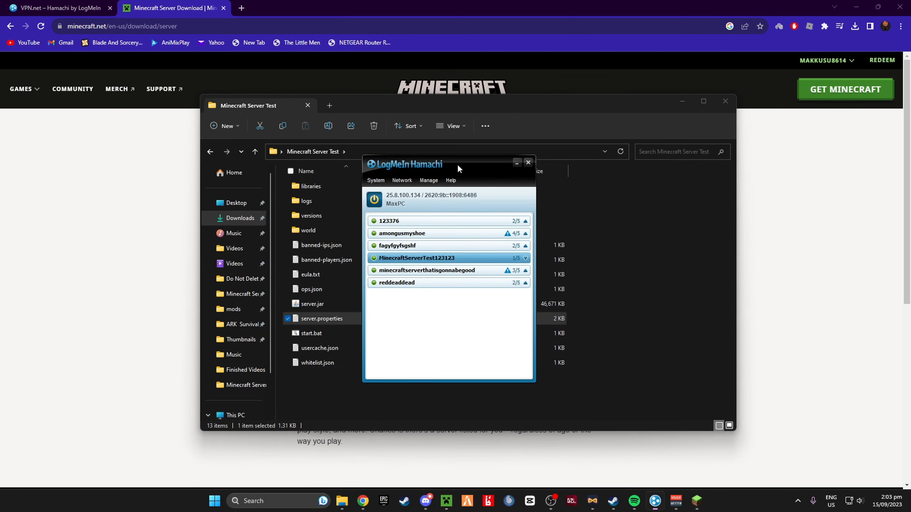
pyautogui.click(665, 229)
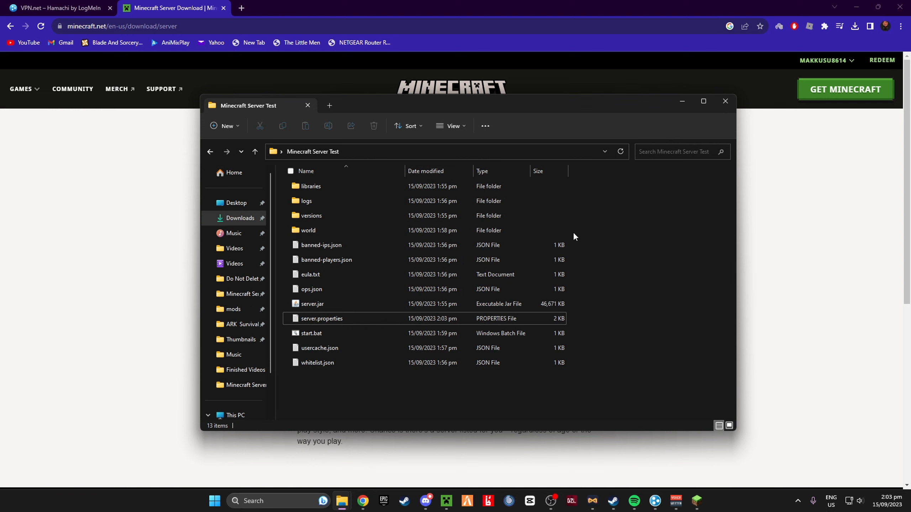
# Launch the Minecraft server by running server.jar and start.bat from the server folder
pyautogui.click(655, 500)
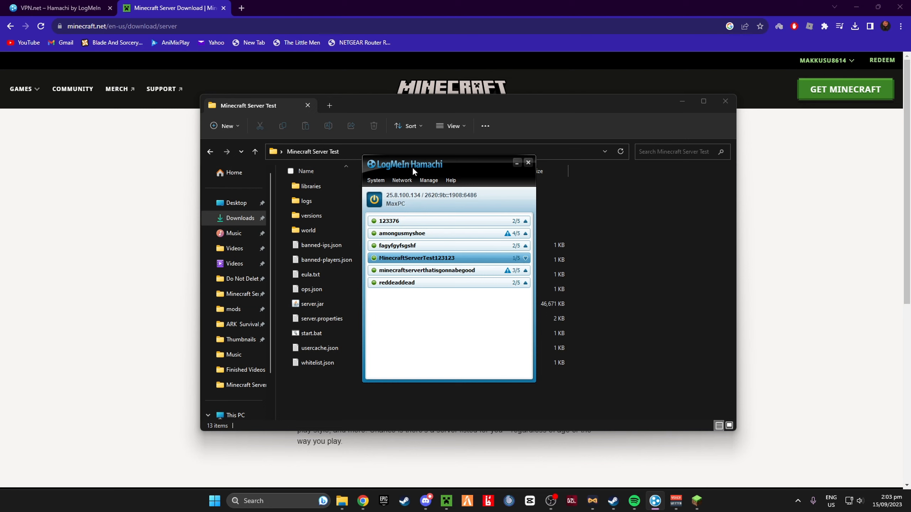
pyautogui.click(683, 247)
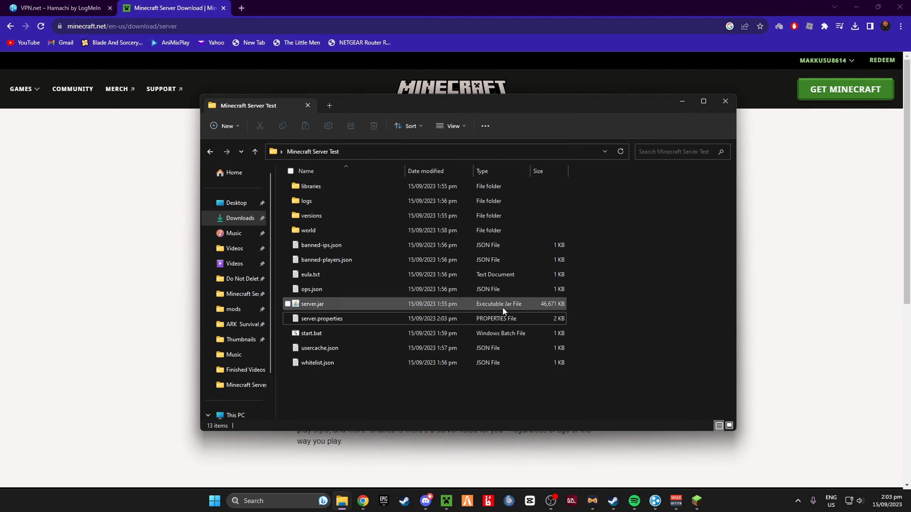
pyautogui.doubleClick(333, 305)
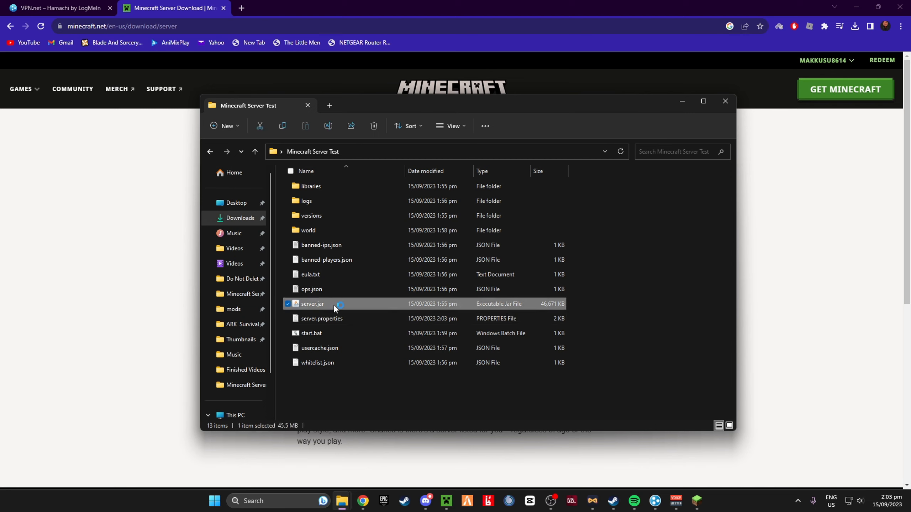
pyautogui.doubleClick(310, 335)
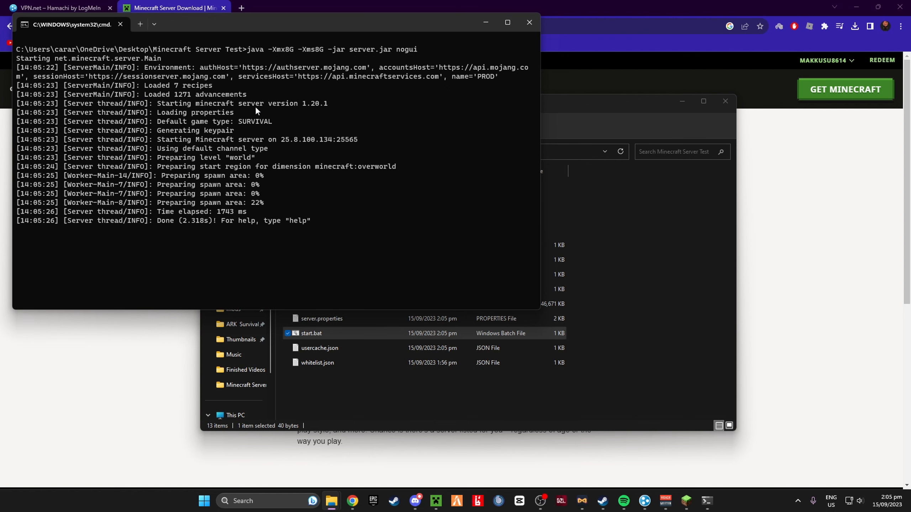
# Reposition the server console window and erase the partially typed console commands
pyautogui.moveTo(282, 21); pyautogui.dragTo(414, 67)
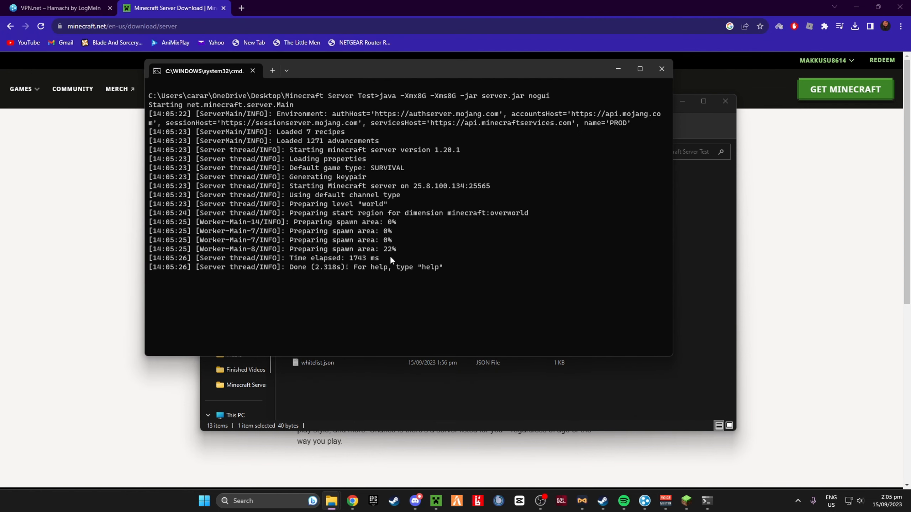
pyautogui.write('seed')
pyautogui.press('BackSpace')
pyautogui.press('BackSpace')
pyautogui.press('BackSpace')
pyautogui.press('BackSpace')
pyautogui.write('/op makk')
pyautogui.press('BackSpace')
pyautogui.press('BackSpace')
pyautogui.press('BackSpace')
pyautogui.press('BackSpace')
pyautogui.press('BackSpace')
pyautogui.press('BackSpace')
pyautogui.press('BackSpace')
pyautogui.press('BackSpace')
pyautogui.moveTo(403, 66); pyautogui.dragTo(415, 111)
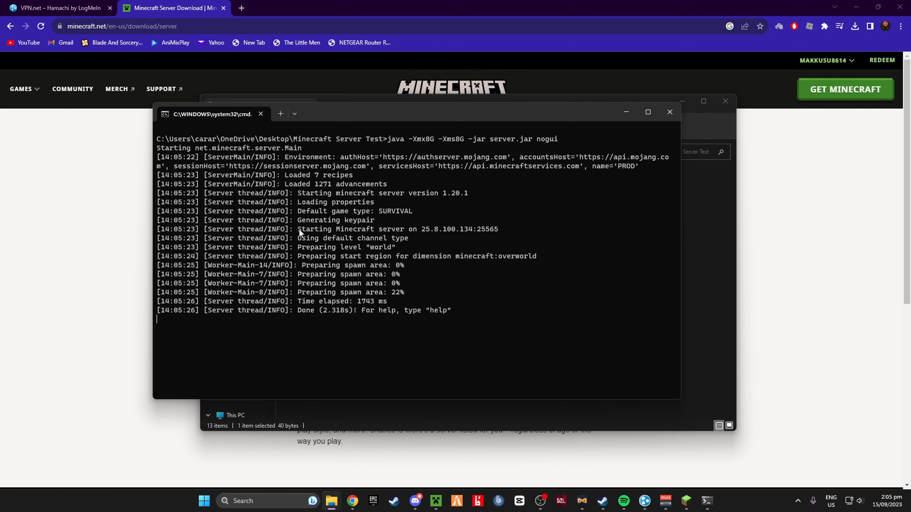
# Highlight the 25.8.100.134:25565 address in the console, then switch to Minecraft
pyautogui.moveTo(301, 230); pyautogui.dragTo(329, 232)
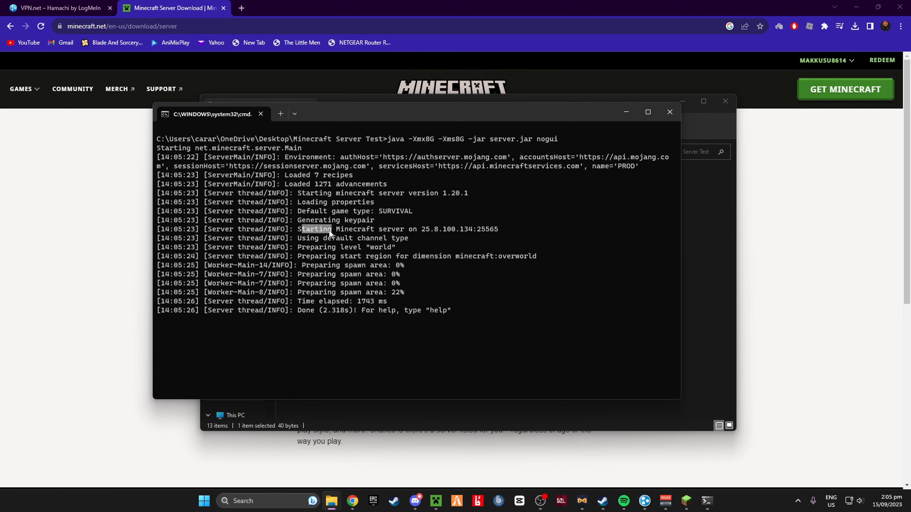
pyautogui.click(424, 230)
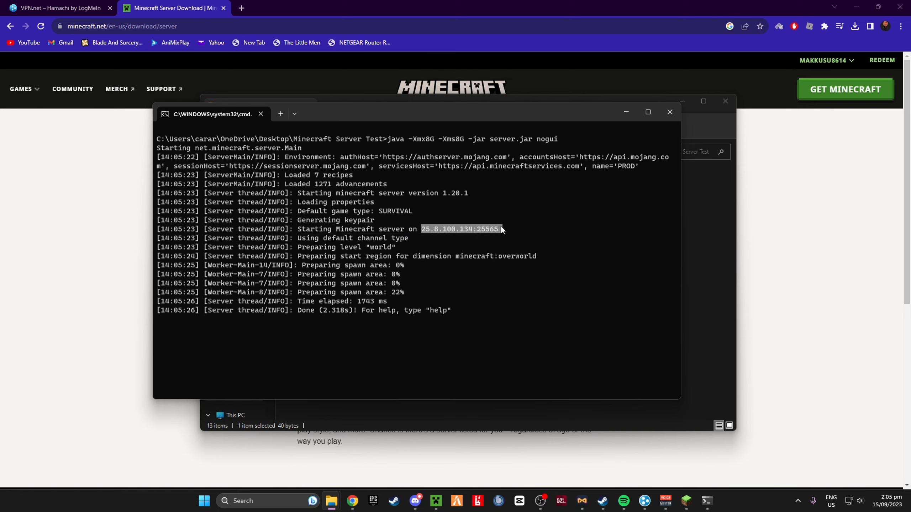
pyautogui.click(447, 237)
pyautogui.moveTo(486, 230); pyautogui.dragTo(498, 230)
pyautogui.hotkey('ctrl', 'c')
pyautogui.click(498, 229)
pyautogui.click(704, 289)
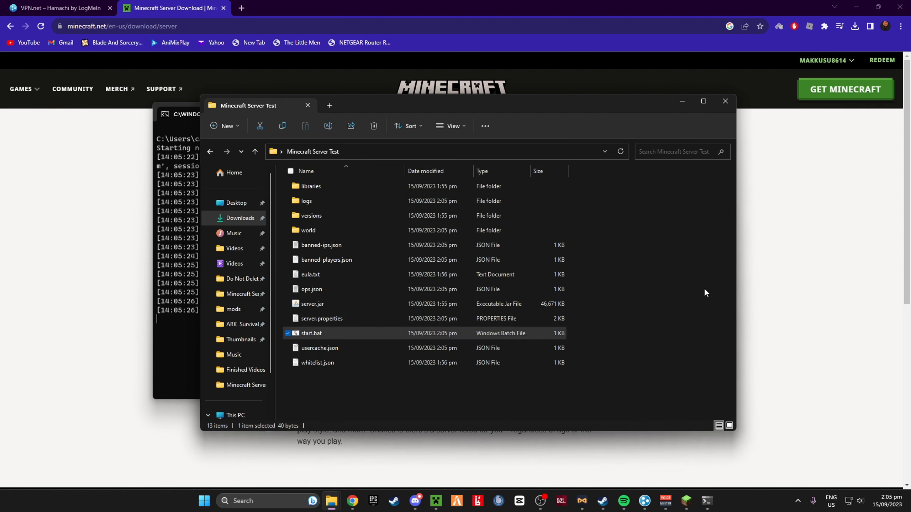
pyautogui.click(689, 504)
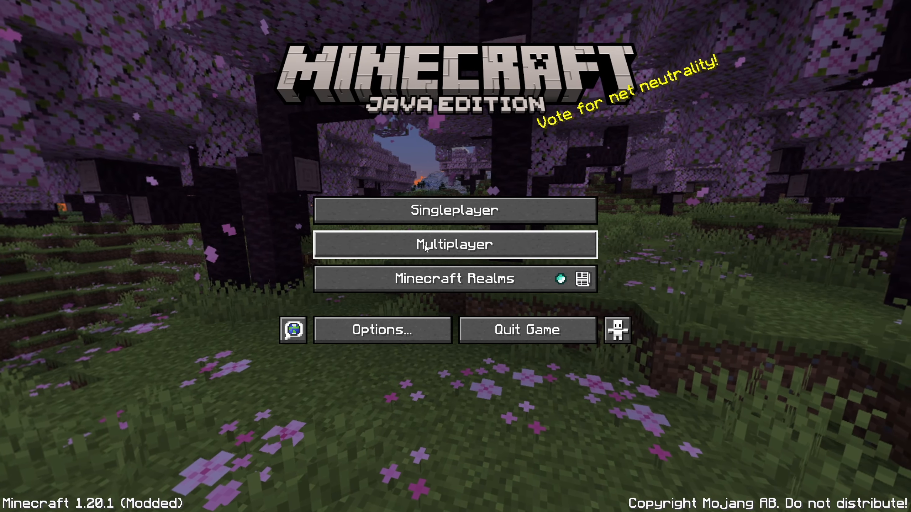
# Edit the Minecraft Server entry, replacing localhost with the pasted address 25.8.100.134:25565
pyautogui.click(422, 245)
pyautogui.click(339, 119)
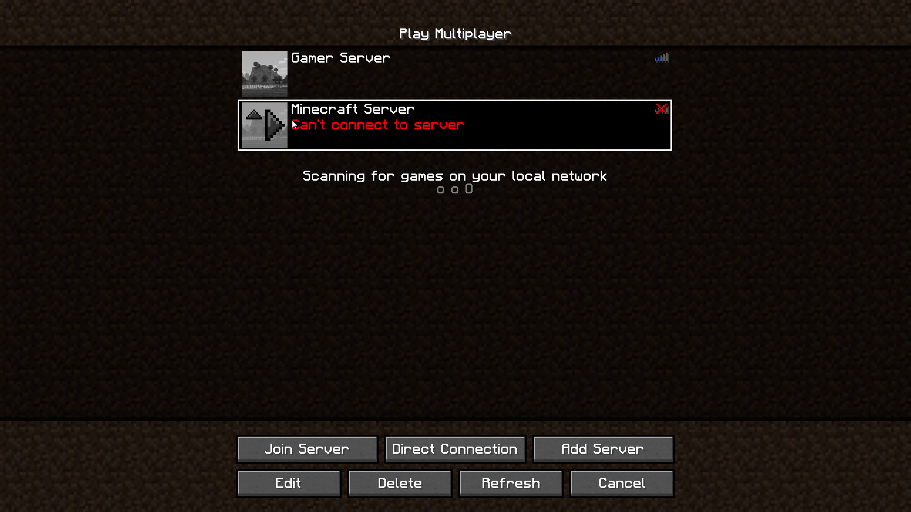
pyautogui.click(329, 482)
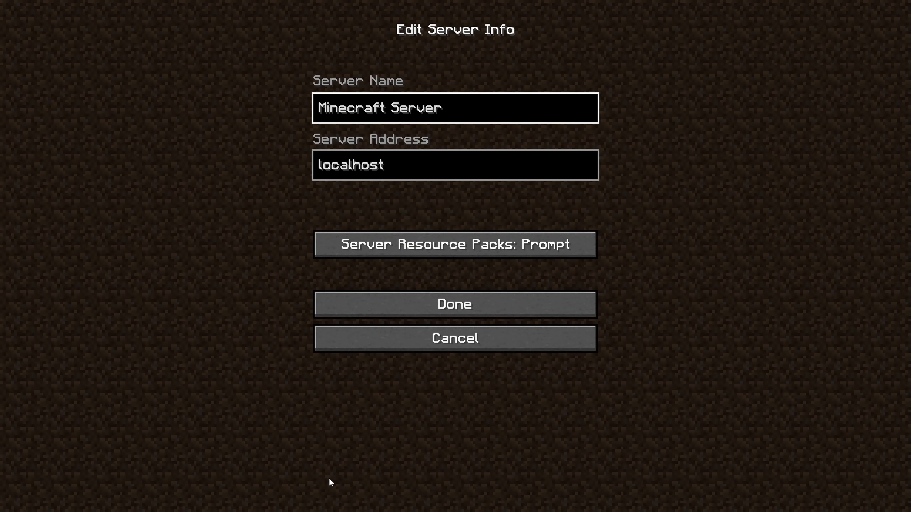
pyautogui.click(432, 166)
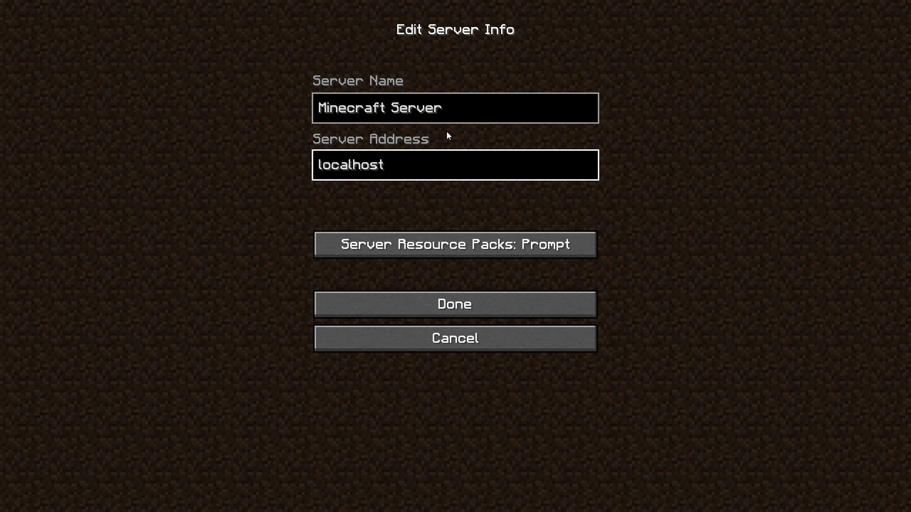
pyautogui.hotkey('ctrl', 'a')
pyautogui.press('BackSpace')
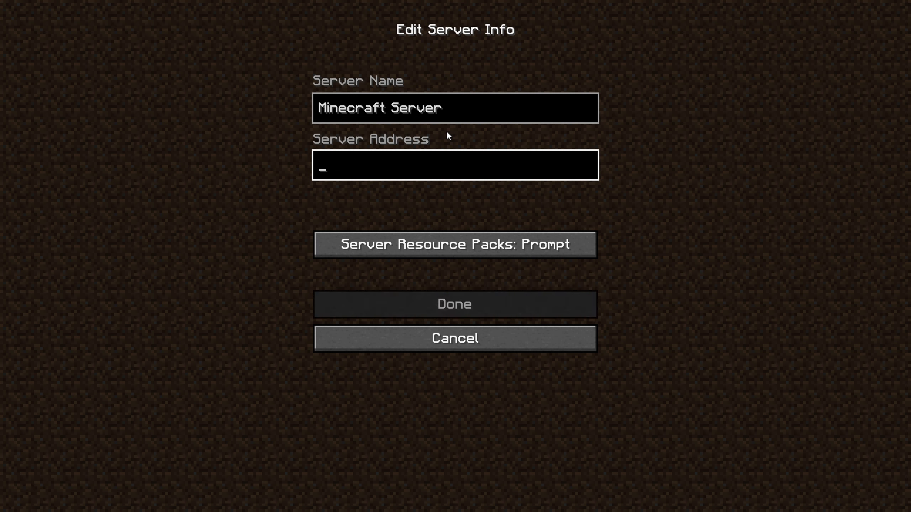
pyautogui.hotkey('ctrl', 'v')
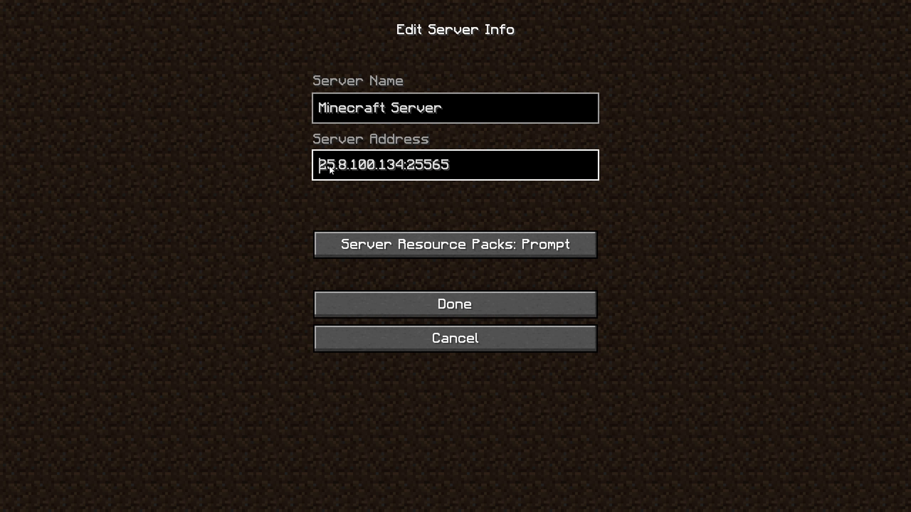
# Check the pasted address and port, save the entry, and refresh the server list
pyautogui.click(470, 169)
pyautogui.click(353, 165)
pyautogui.click(320, 160)
pyautogui.click(363, 160)
pyautogui.click(400, 165)
pyautogui.click(410, 166)
pyautogui.click(444, 168)
pyautogui.click(433, 302)
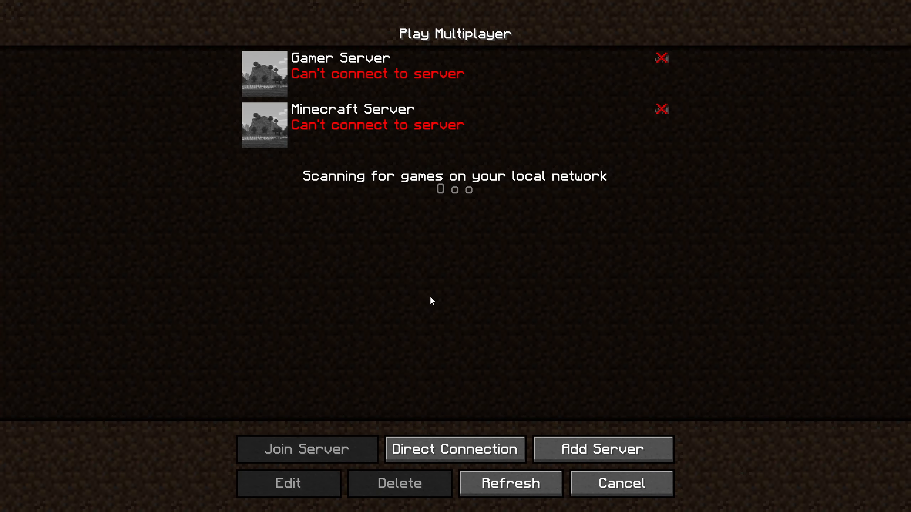
pyautogui.click(509, 483)
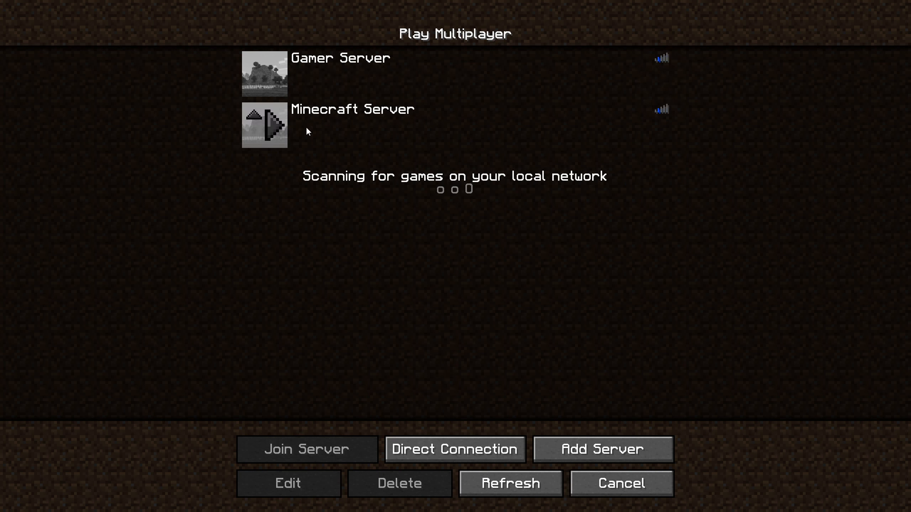
pyautogui.moveTo(666, 114)
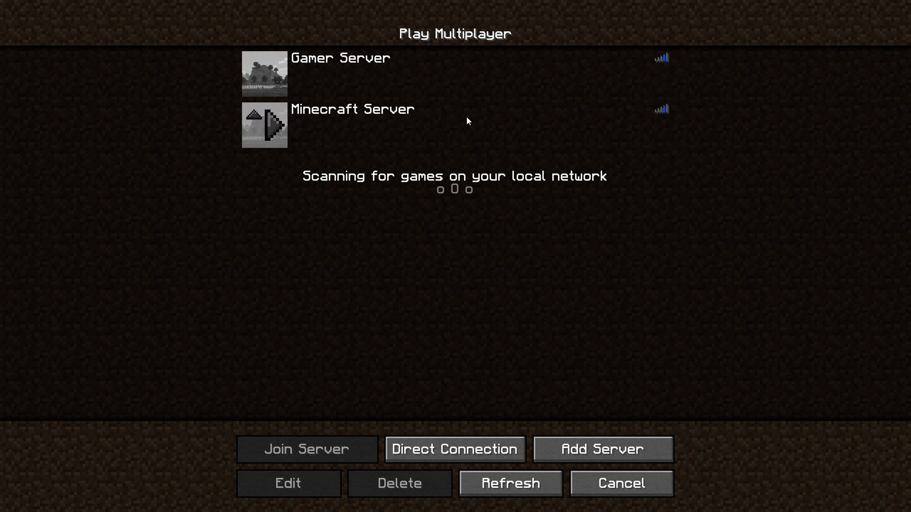